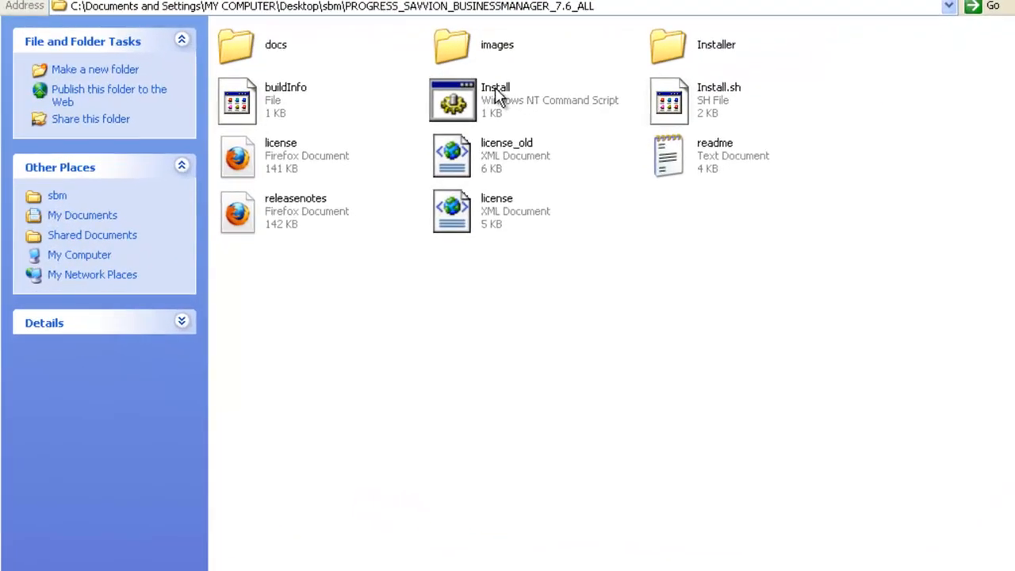
Step: Run the Install script and wait for InstallShield to show the BusinessManager 7.6 welcome page
double_click(498, 95)
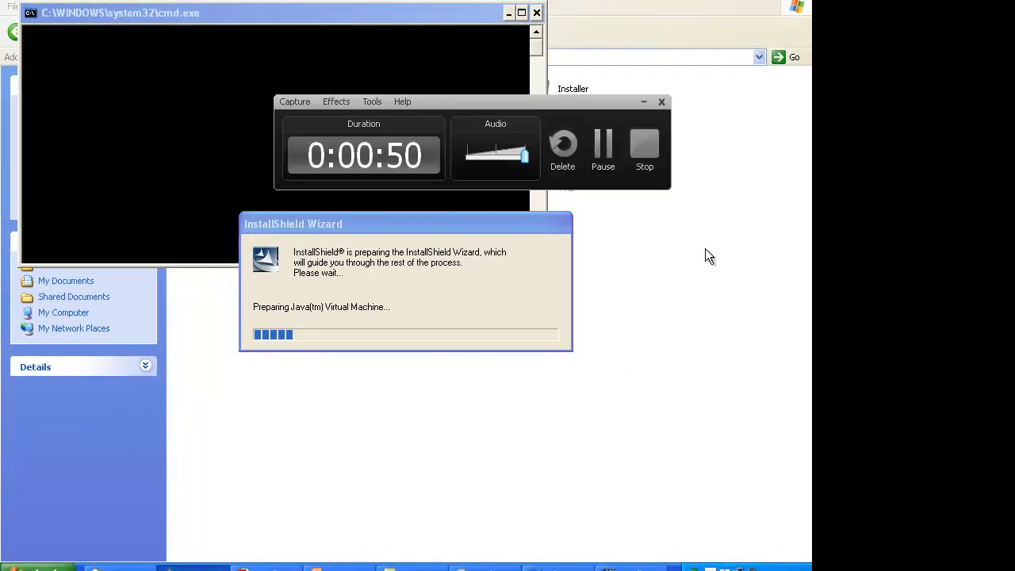
click(604, 151)
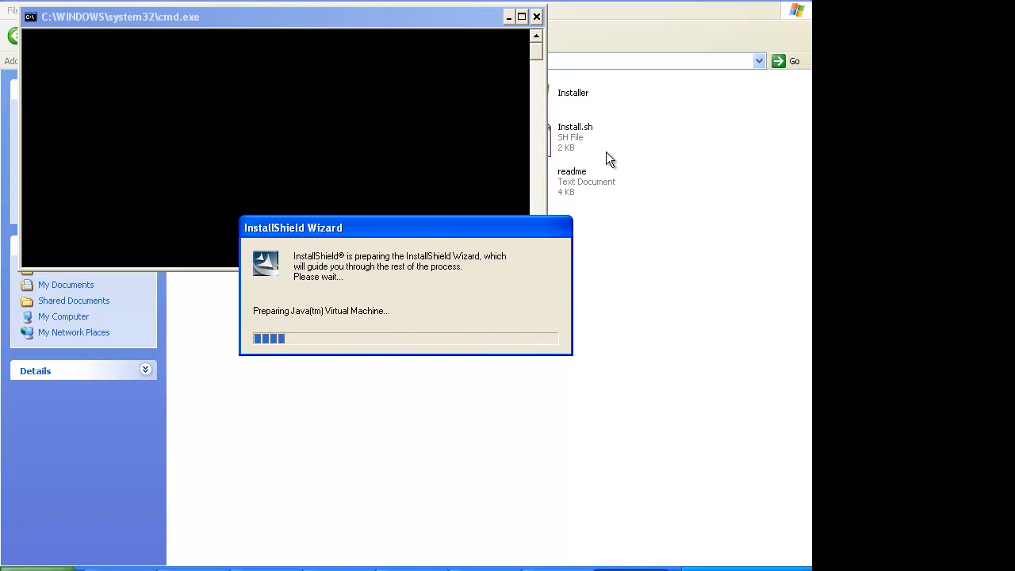
click(734, 569)
click(753, 119)
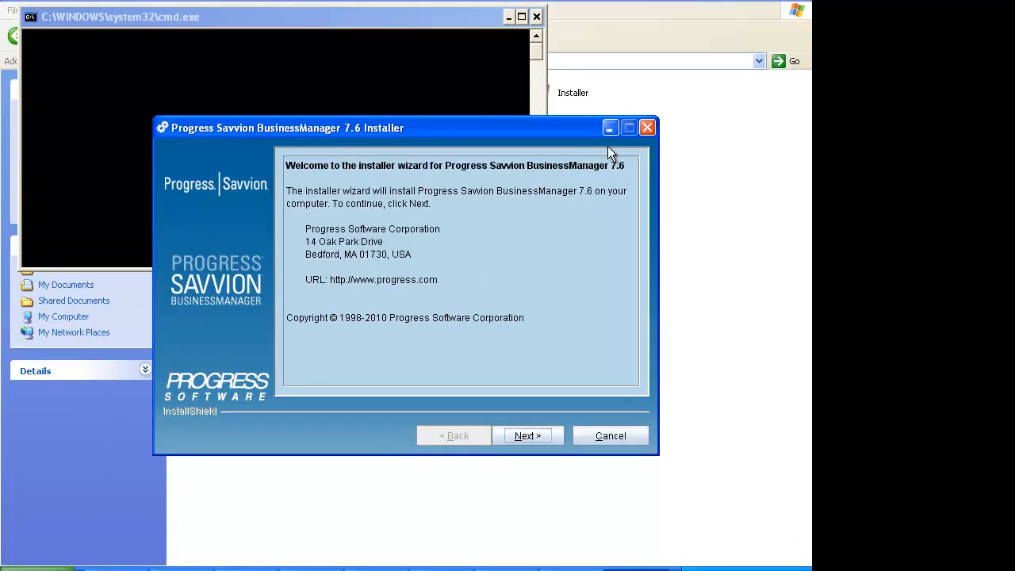
Step: Accept the licence, keep C:\SBM76 as install location and comp05 as host
click(183, 567)
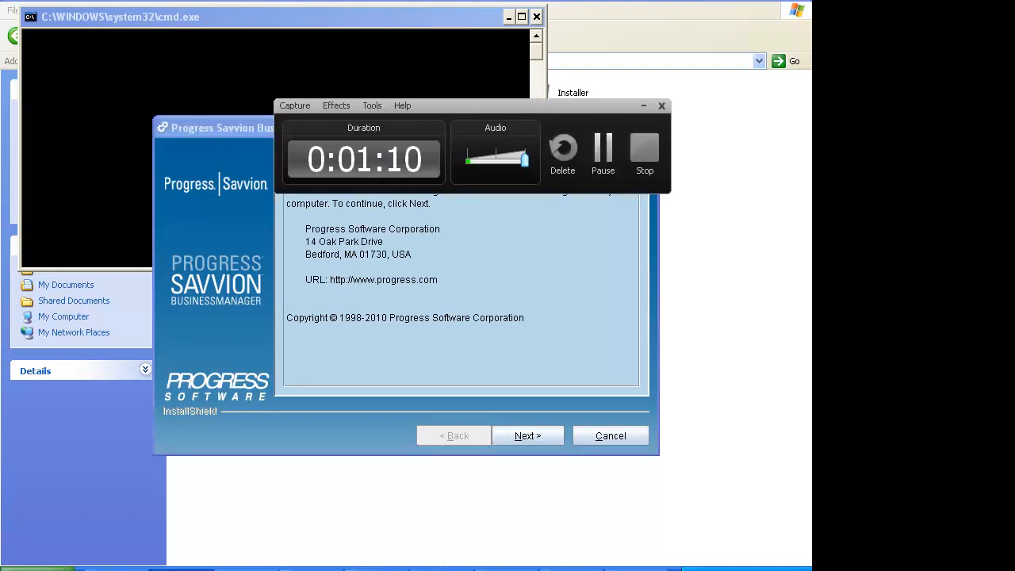
click(187, 570)
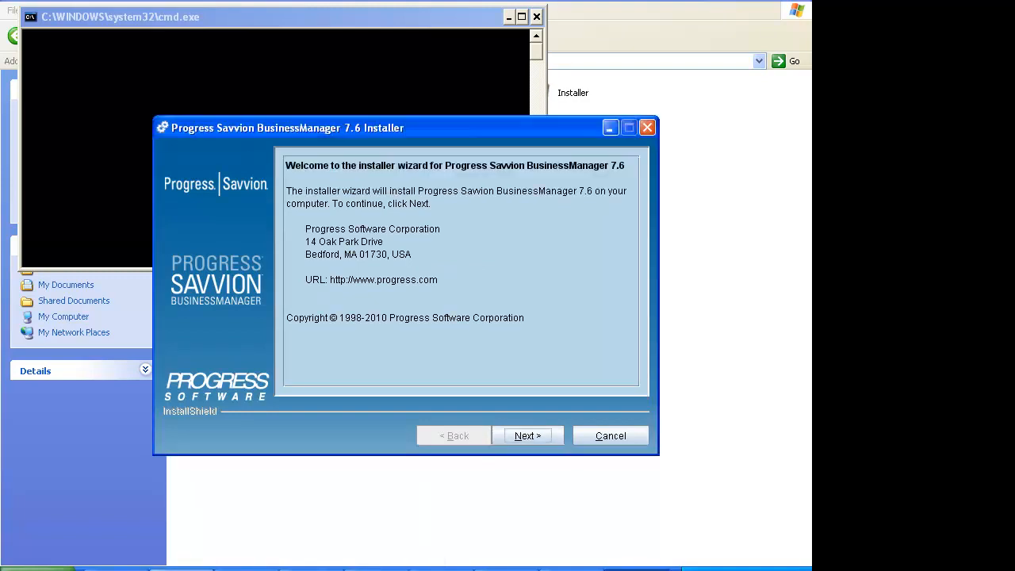
click(536, 435)
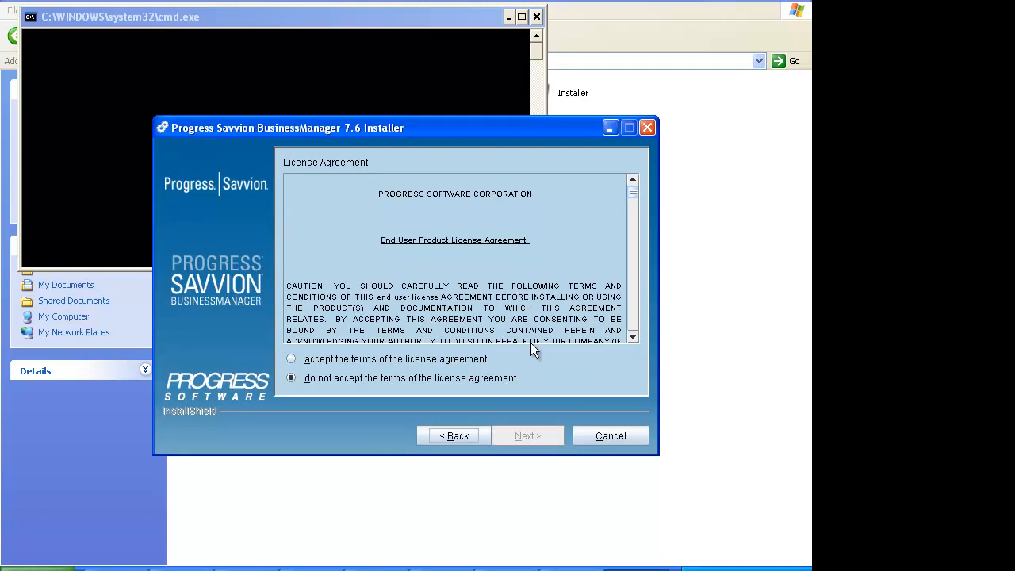
click(290, 359)
click(526, 435)
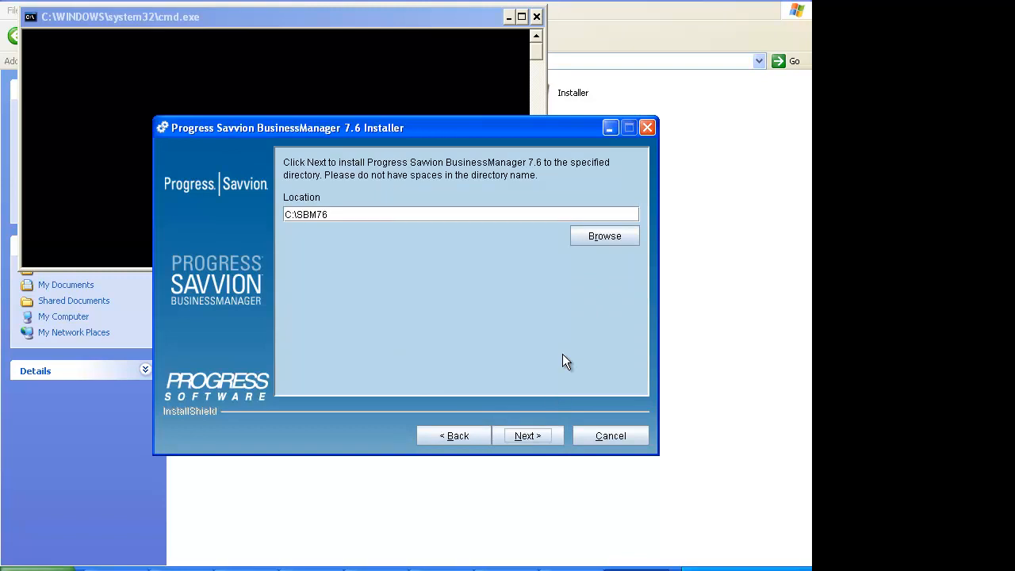
click(541, 433)
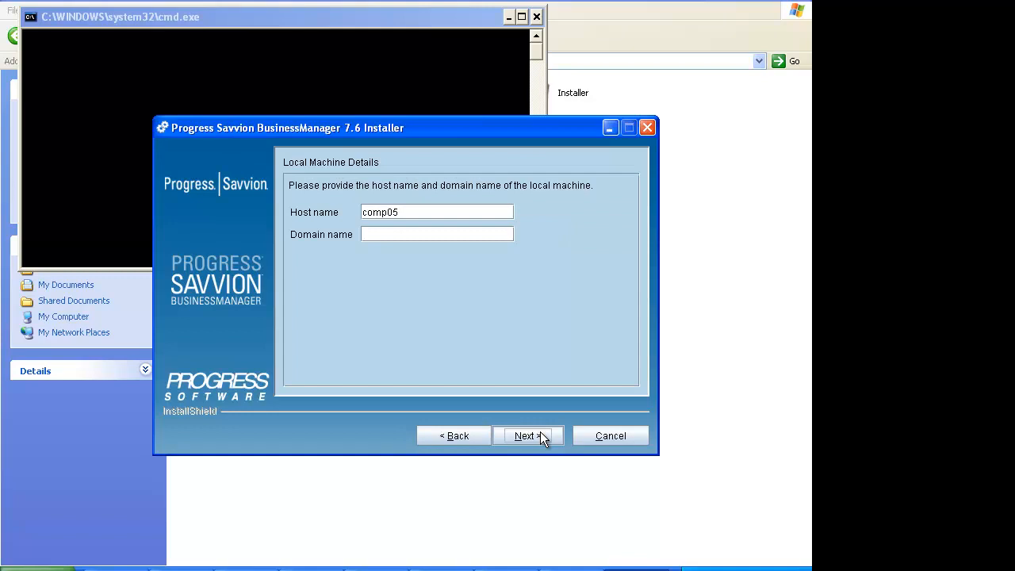
click(540, 435)
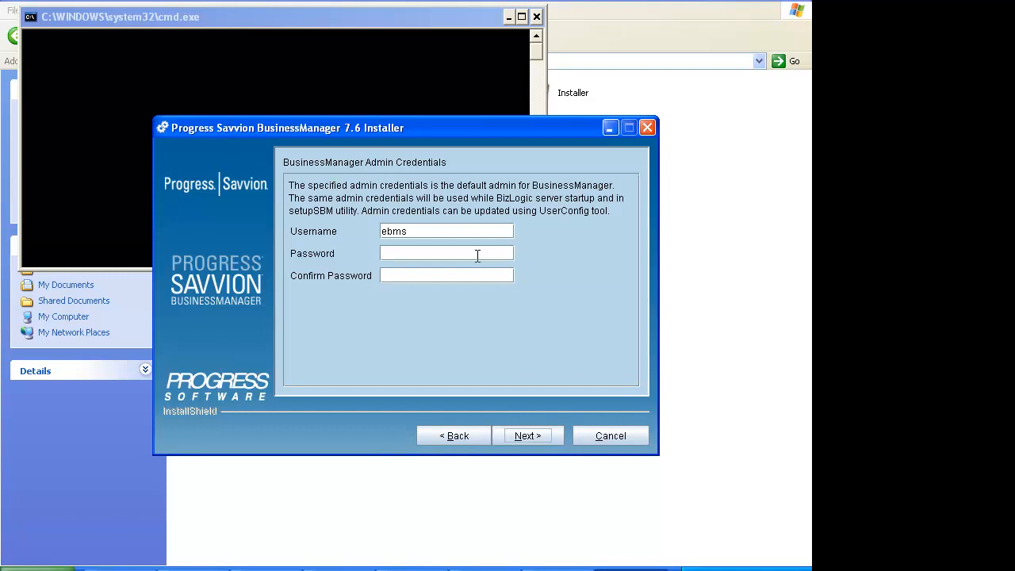
Step: Enter and confirm the admin password, then keep the 32bit architecture
click(477, 255)
key(Tab)
click(528, 436)
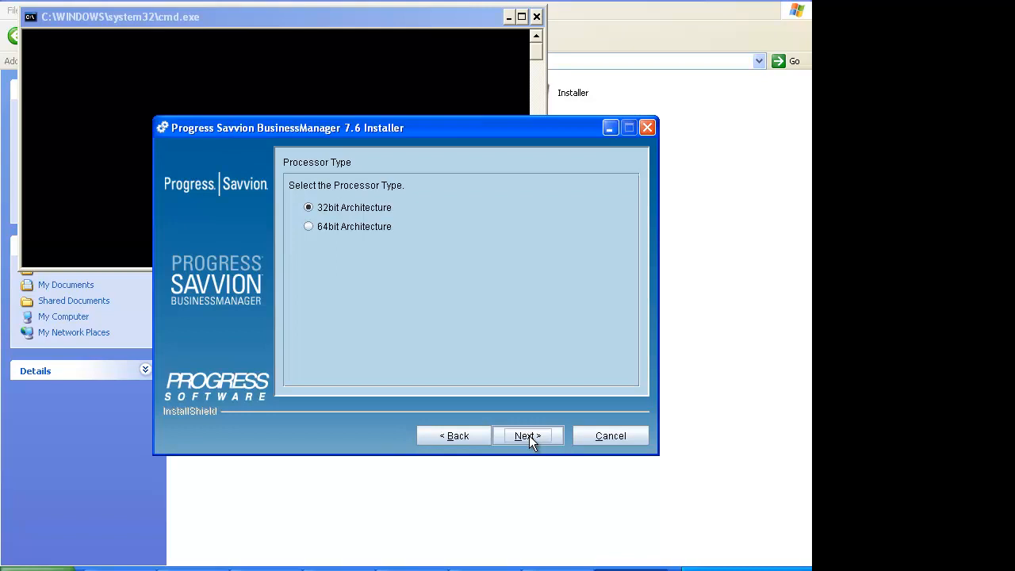
click(529, 435)
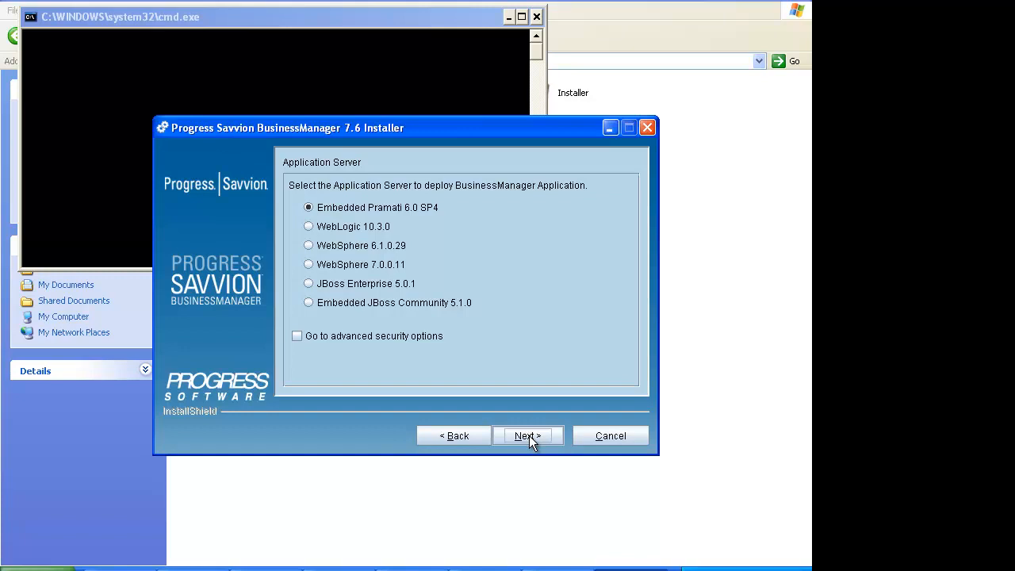
click(526, 436)
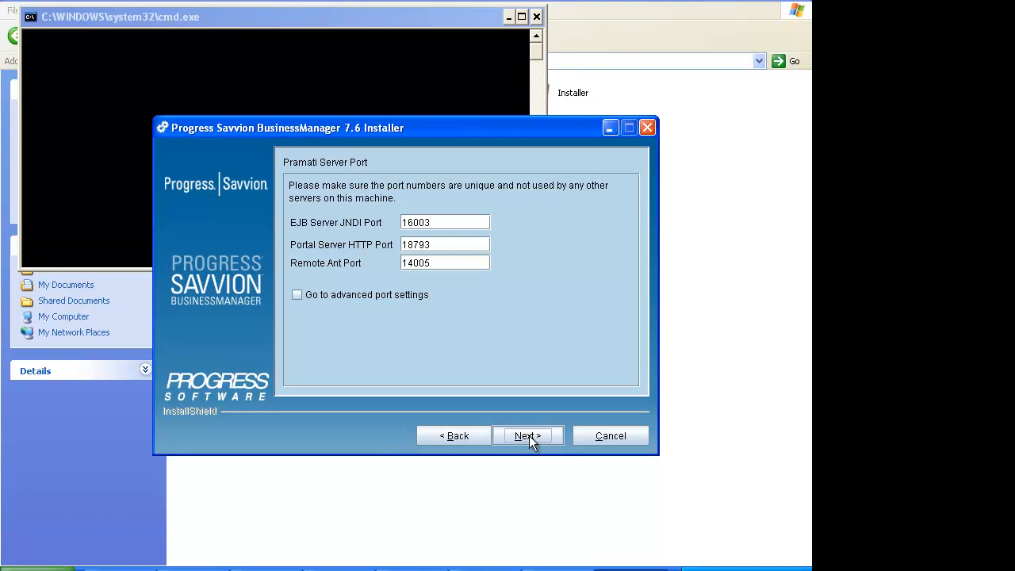
click(529, 436)
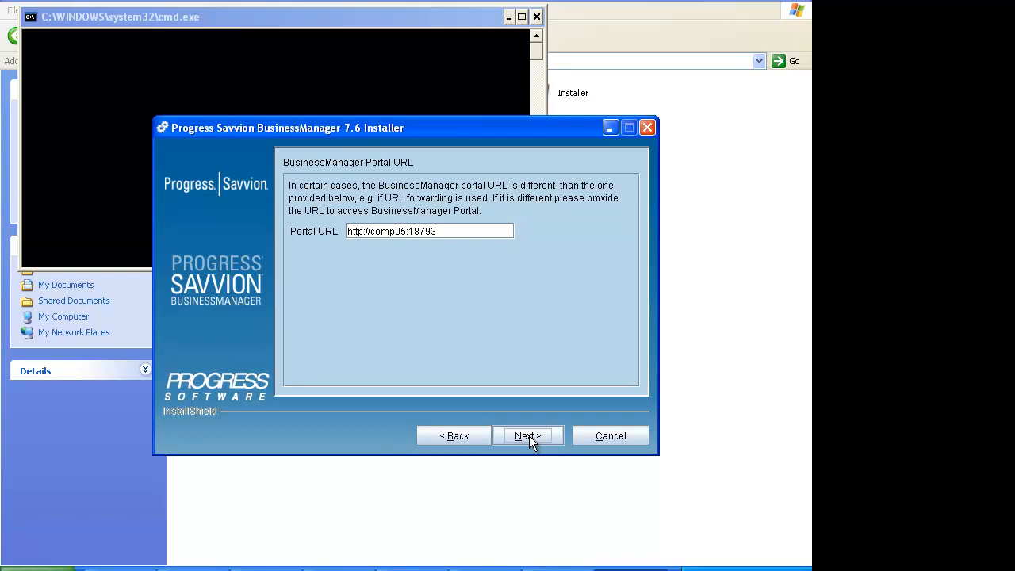
click(529, 435)
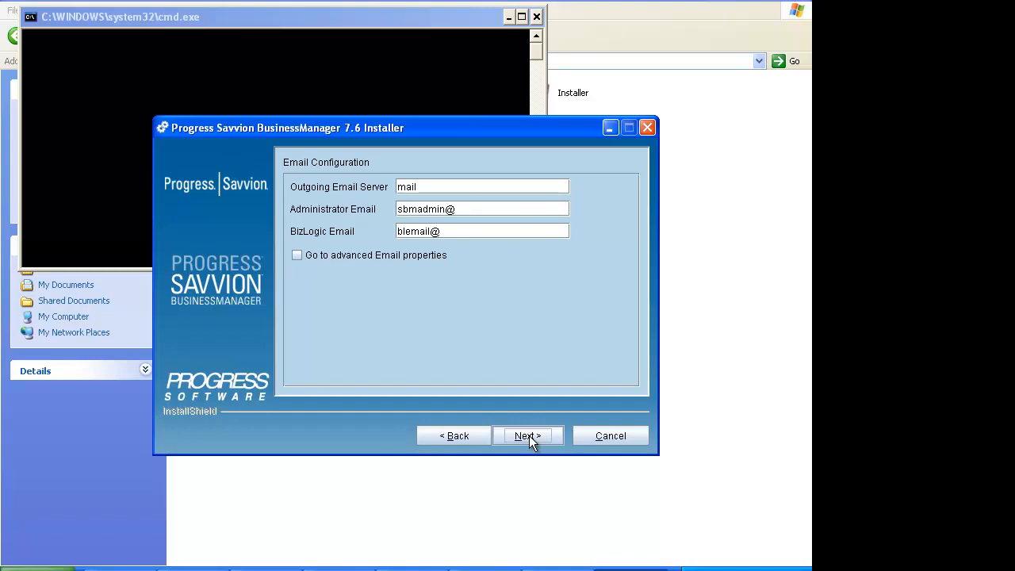
Step: Set the Outgoing Email Server to mail.constonline.com
click(464, 186)
text(mail.consr)
key(BackSpace)
text(tonline.o)
key(BackSpace)
text(com)
Step: Replace the default Administrator and BizLogic e-mail addresses with the notification address
key(Tab)
key(shift+Right)
key(shift+Right)
key(shift+Right)
key(shift+Right)
key(shift+Right)
key(shift+Right)
key(shift+Right)
key(shift+Right)
key(shift+Right)
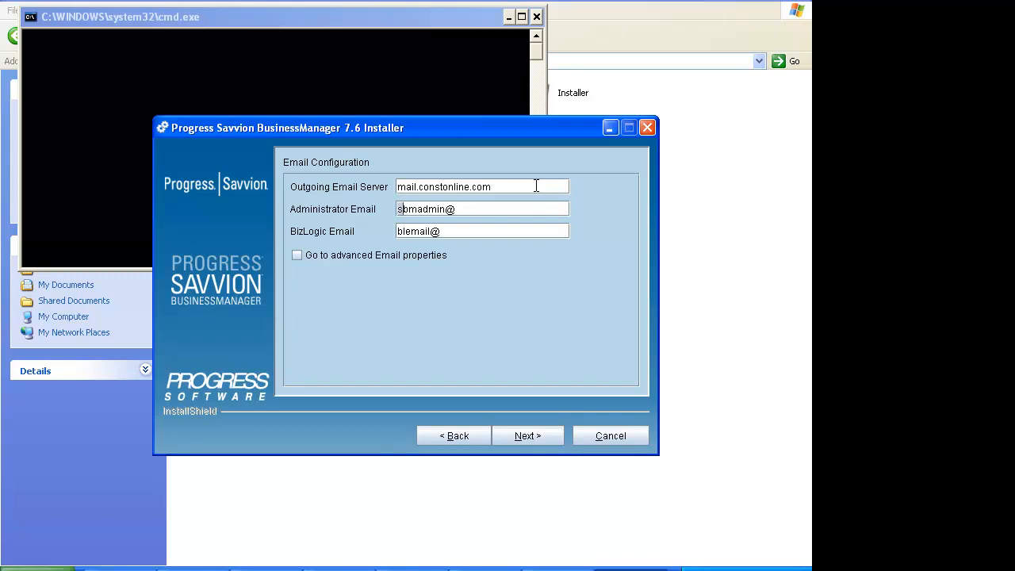
key(shift+Left)
key(shift+Right)
key(shift+Right)
key(shift+Right)
key(shift+Right)
key(shift+Right)
key(shift+Right)
key(shift+Right)
key(shift+Right)
key(shift+Right)
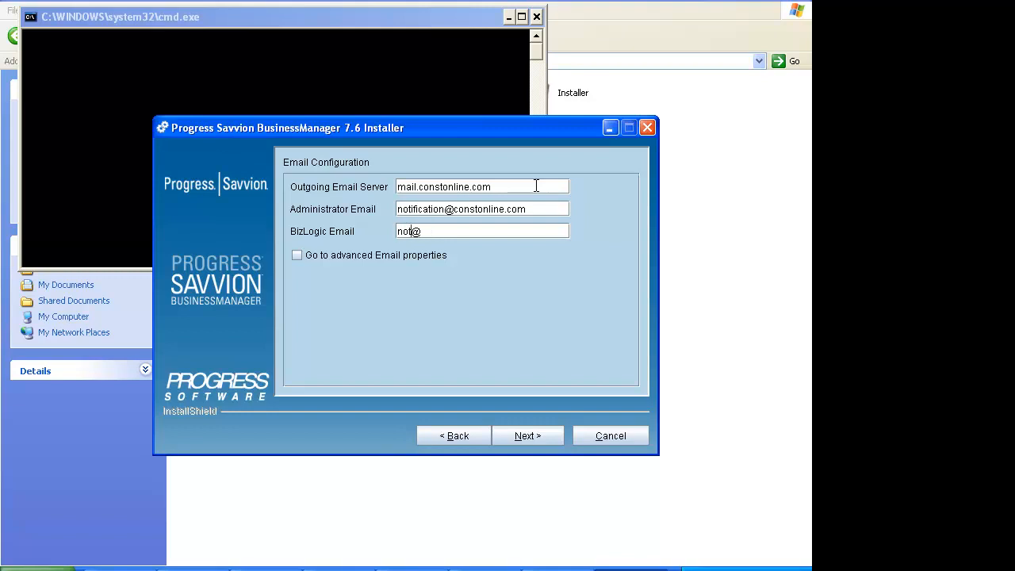
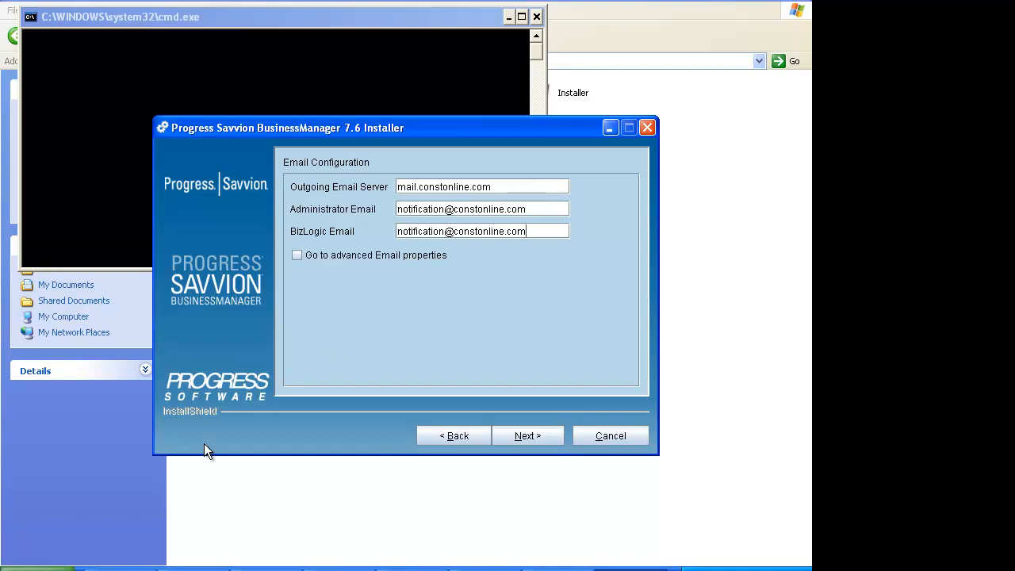
click(193, 570)
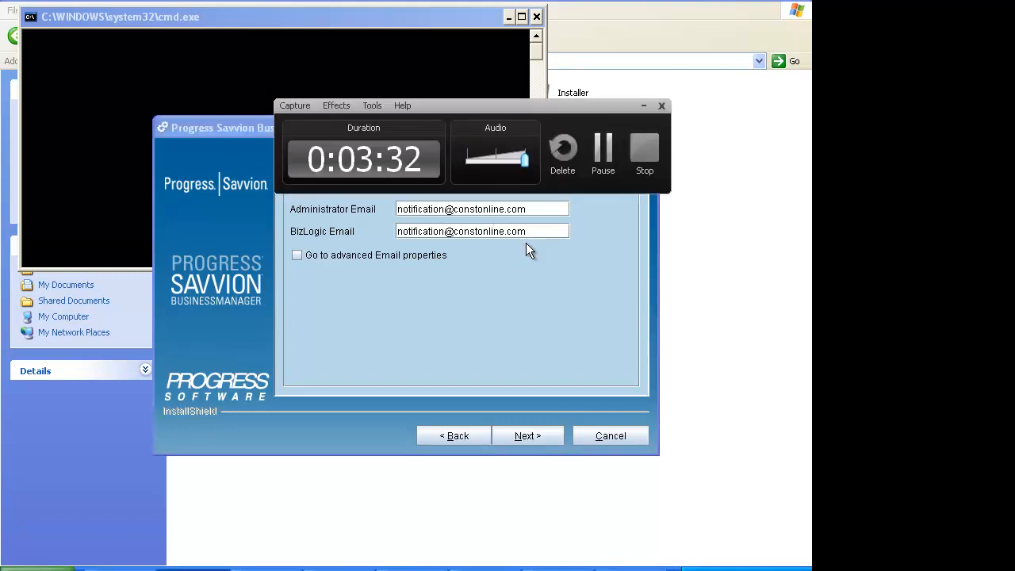
Step: Turn on 'Go to advanced Email properties' and continue
click(600, 157)
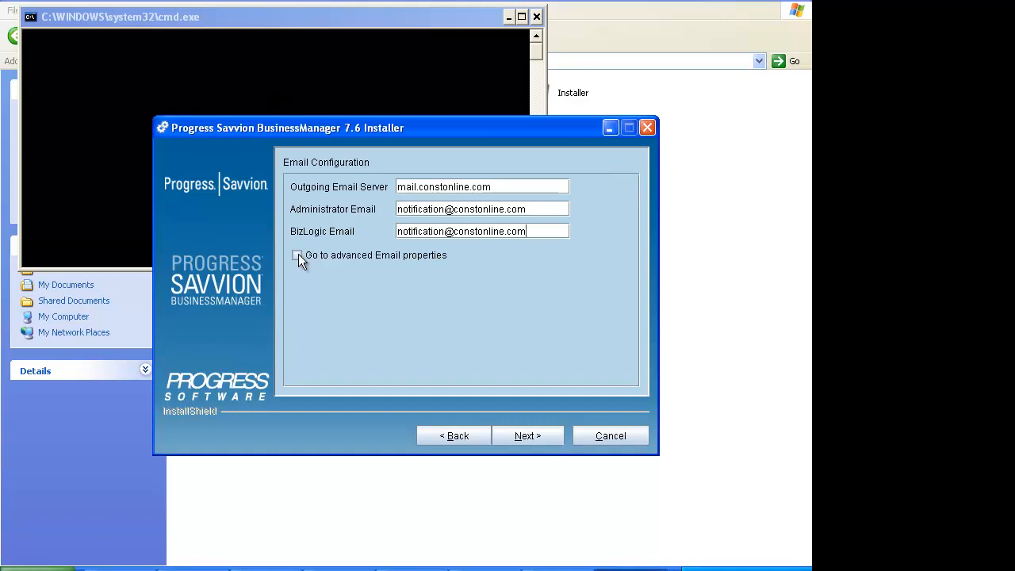
click(298, 255)
click(527, 443)
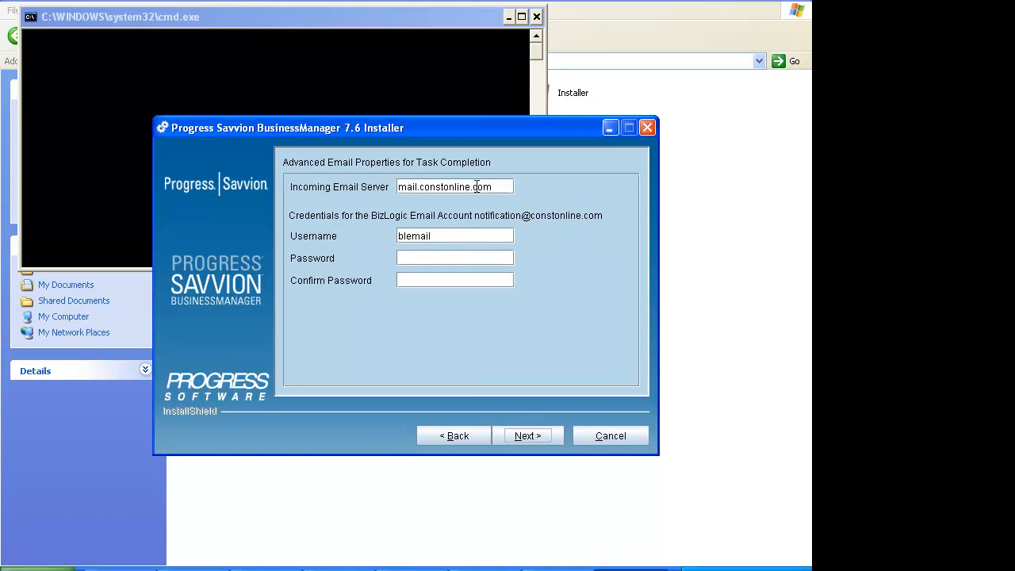
Step: Enter the notification address as BizLogic username, type its password, and submit
drag(443, 235, 317, 243)
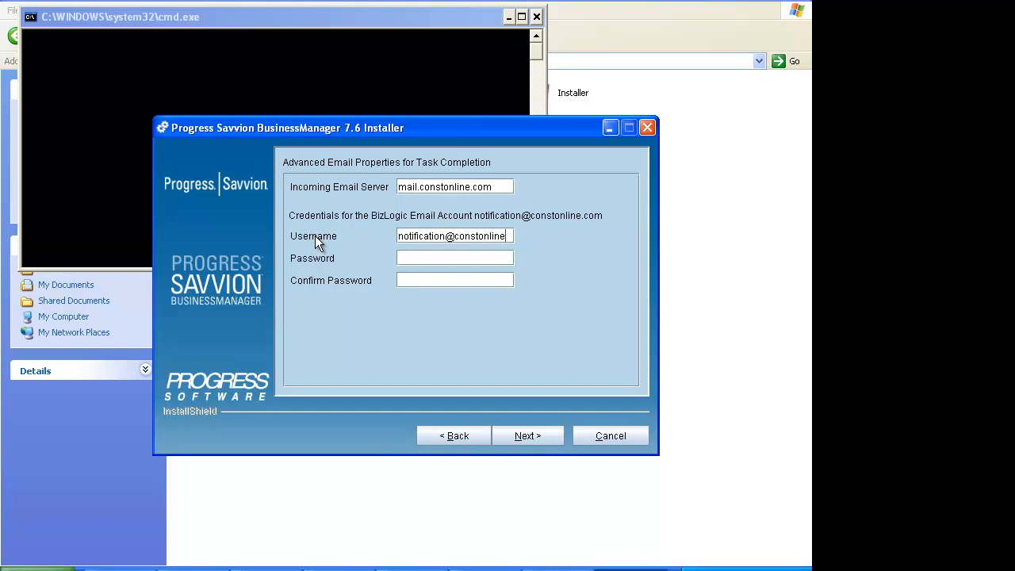
key(Tab)
text(******)
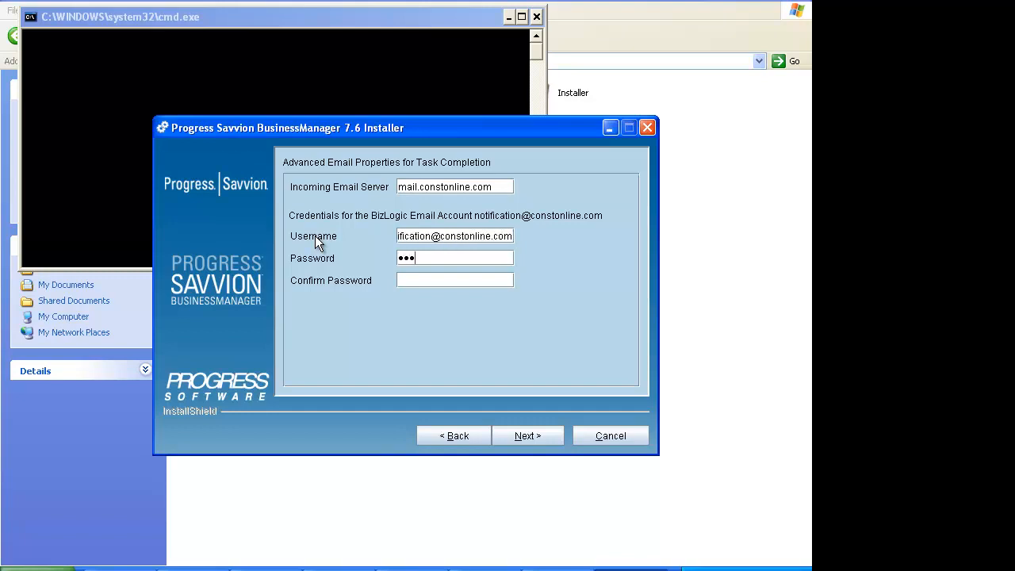
text(******)
click(528, 436)
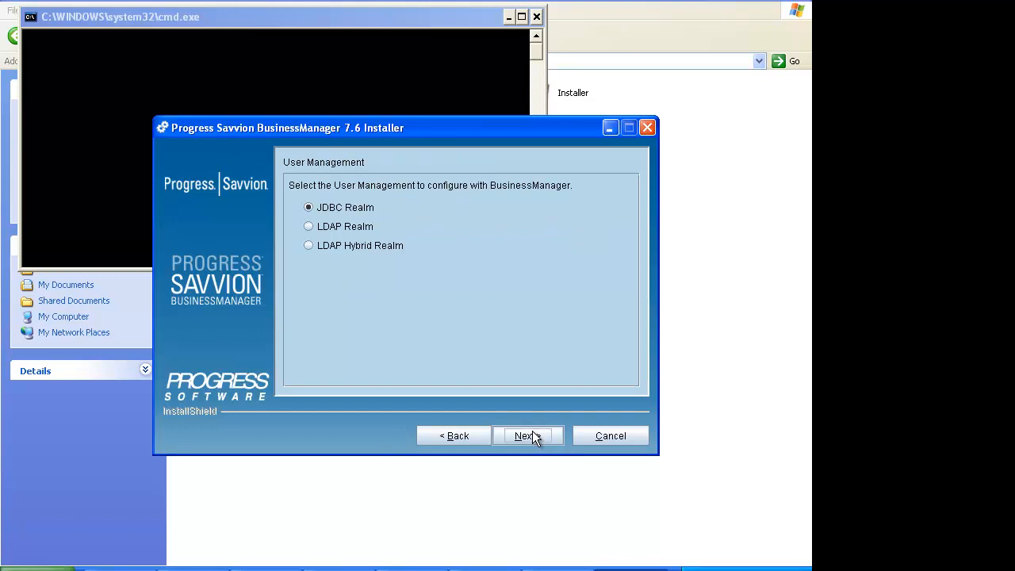